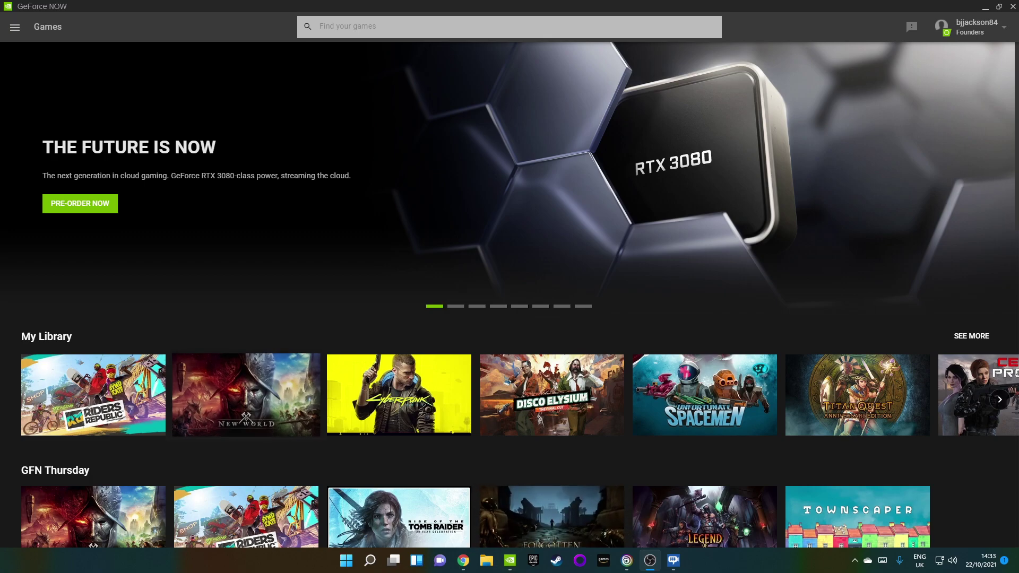
Open the Riders Republic – Trial Week details in GeForce NOW and launch it in the cloud.
mouse_move(93, 396)
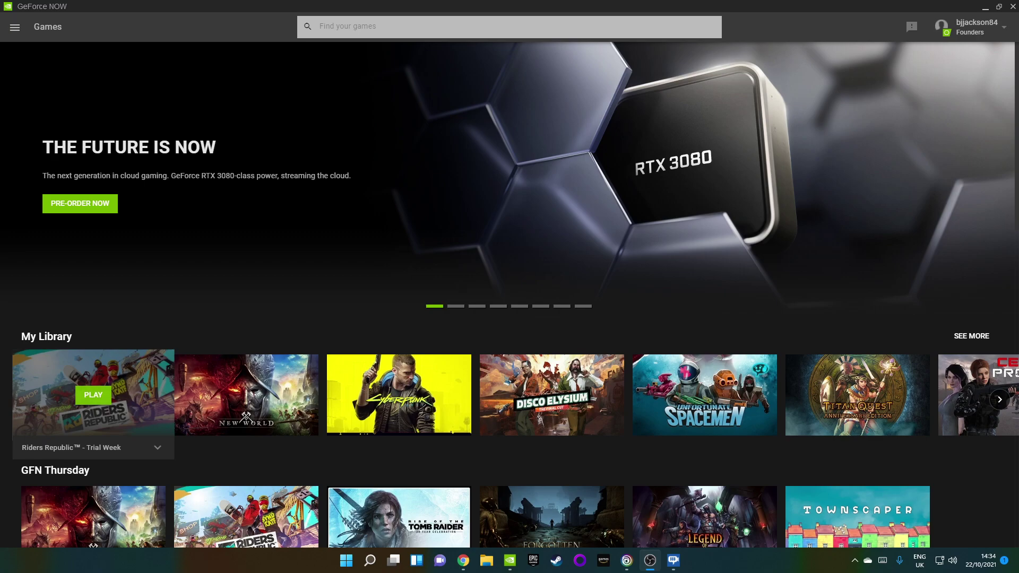
click(128, 371)
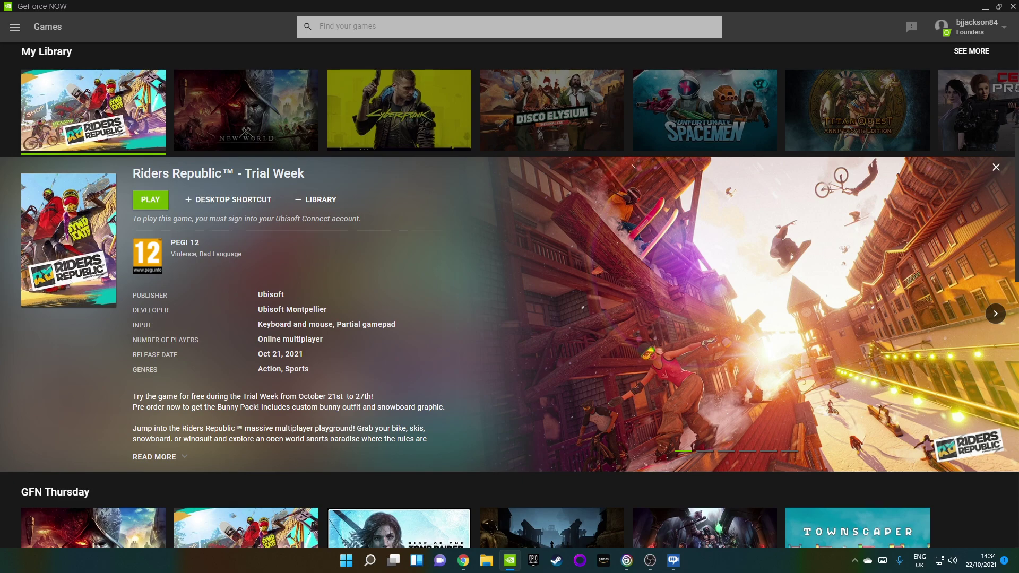
click(160, 200)
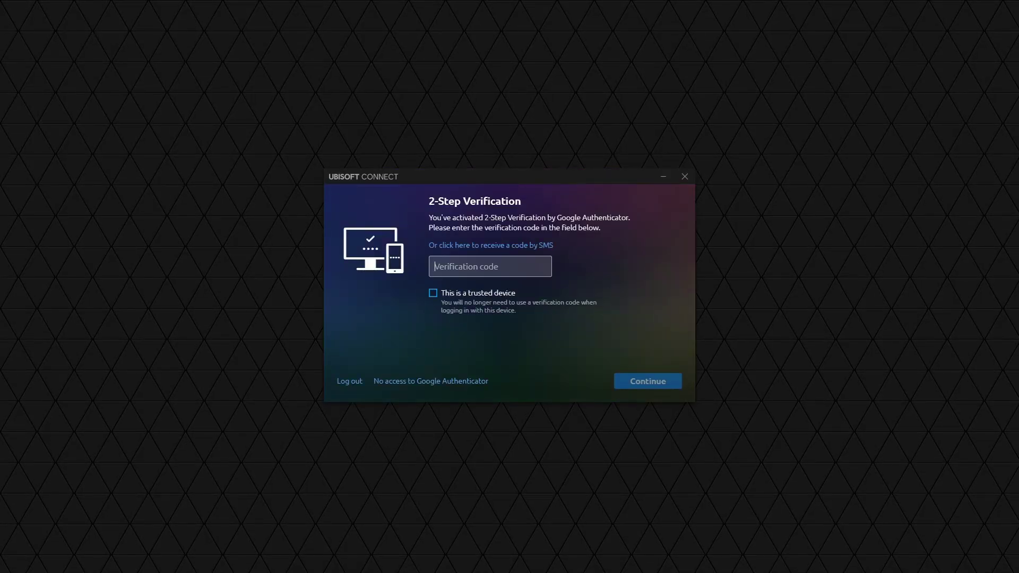
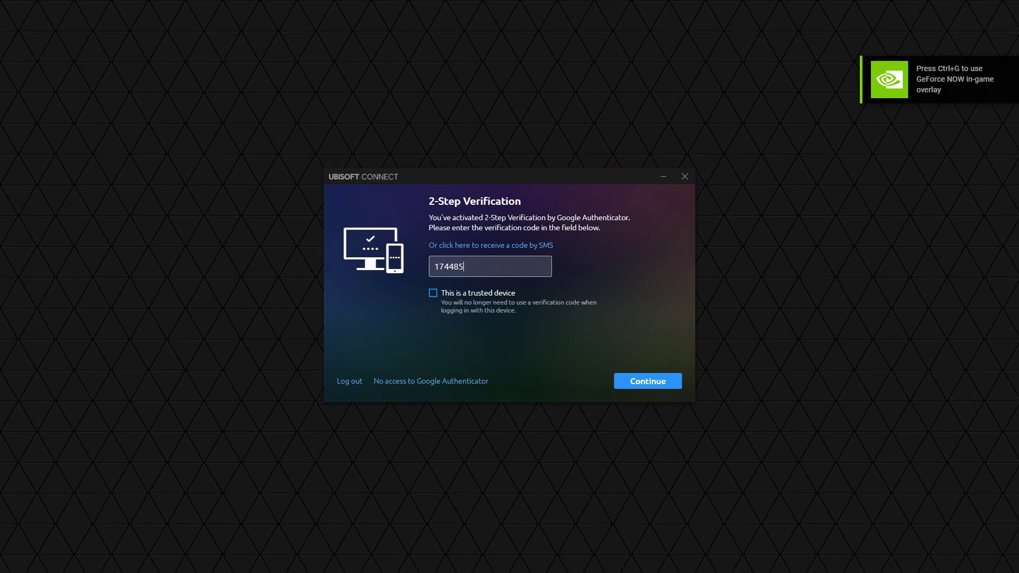
Submit the authenticator verification code, then correct its wrong last digit and resubmit.
key(Return)
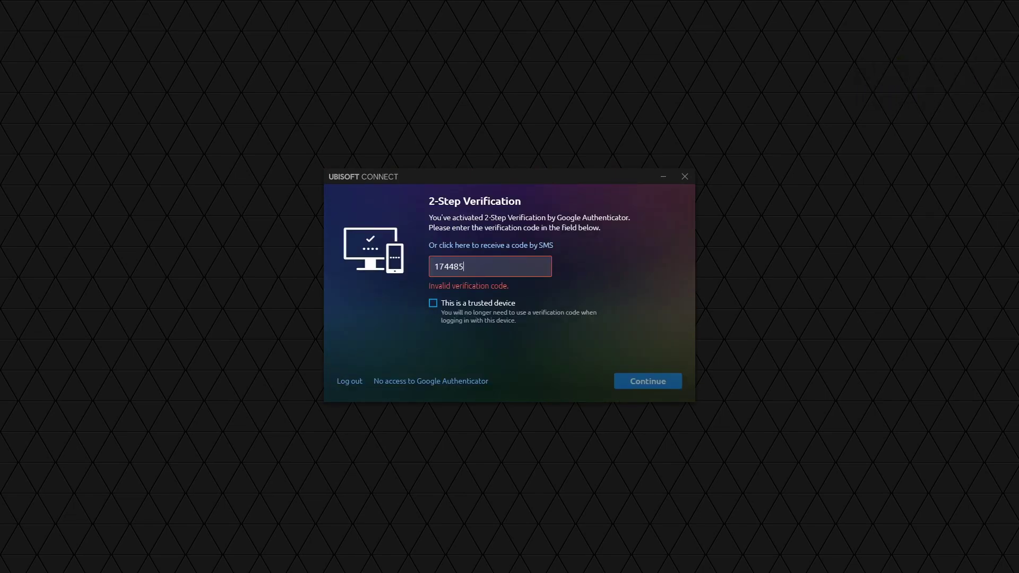
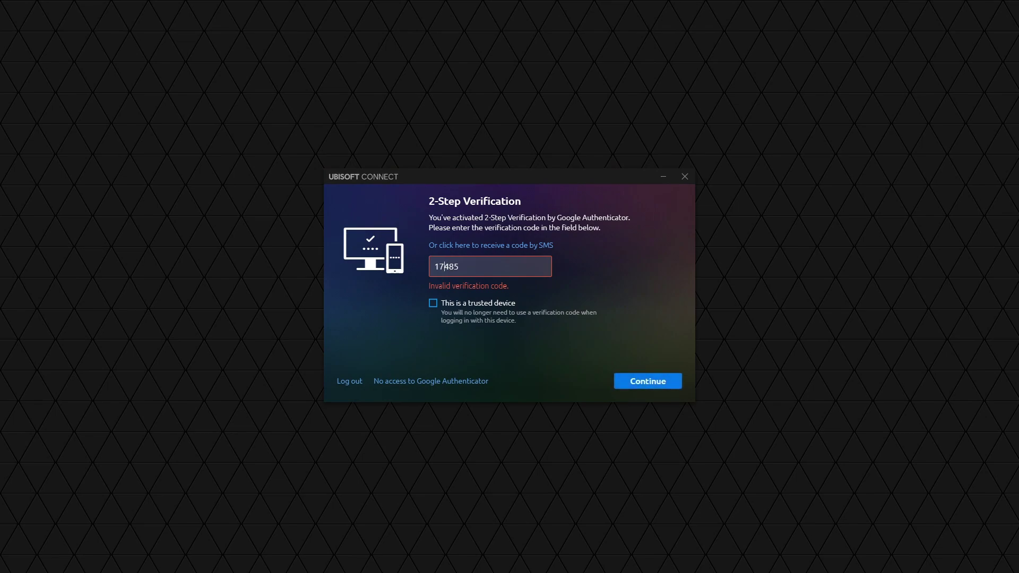
key(Return)
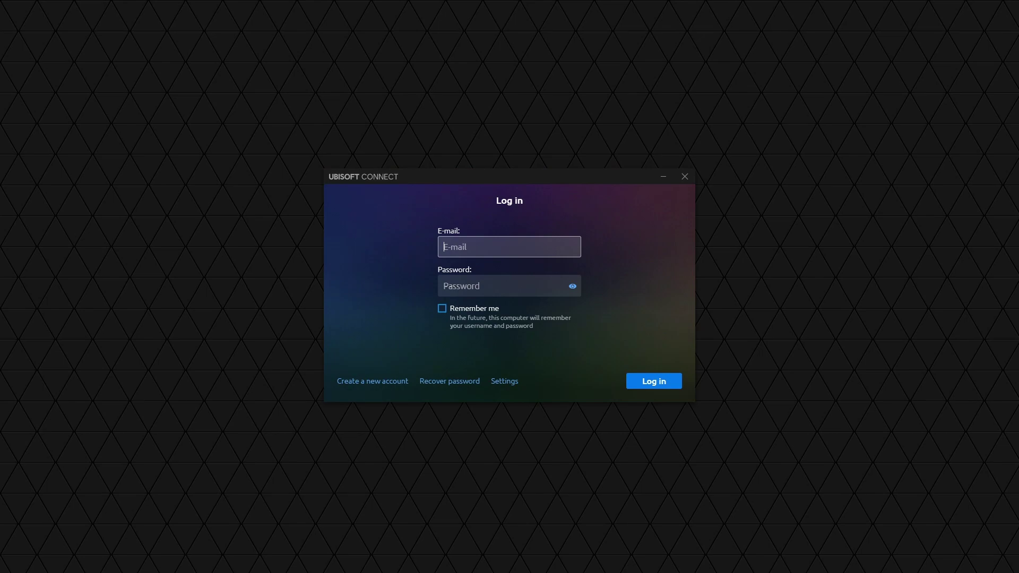
Log in with the account e-mail and password, Remember me ticked, and submit a new verification code.
key(Tab)
text(•••••••••)
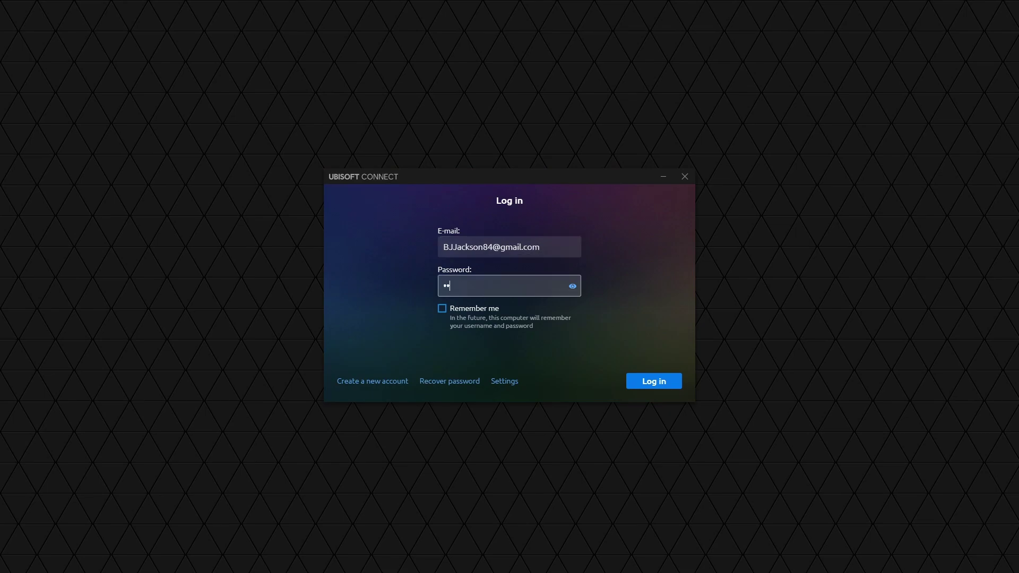
text(••••)
key(BackSpace)
key(BackSpace)
key(BackSpace)
key(BackSpace)
key(BackSpace)
key(BackSpace)
key(BackSpace)
key(BackSpace)
key(BackSpace)
key(BackSpace)
key(BackSpace)
key(BackSpace)
key(BackSpace)
text(••••••••••••••)
key(Tab)
key(space)
key(Return)
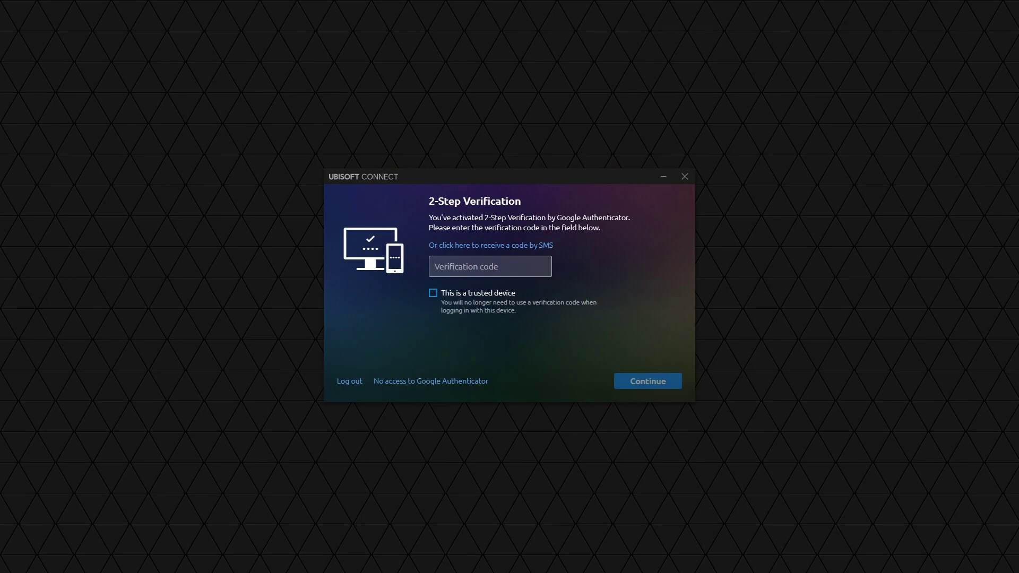
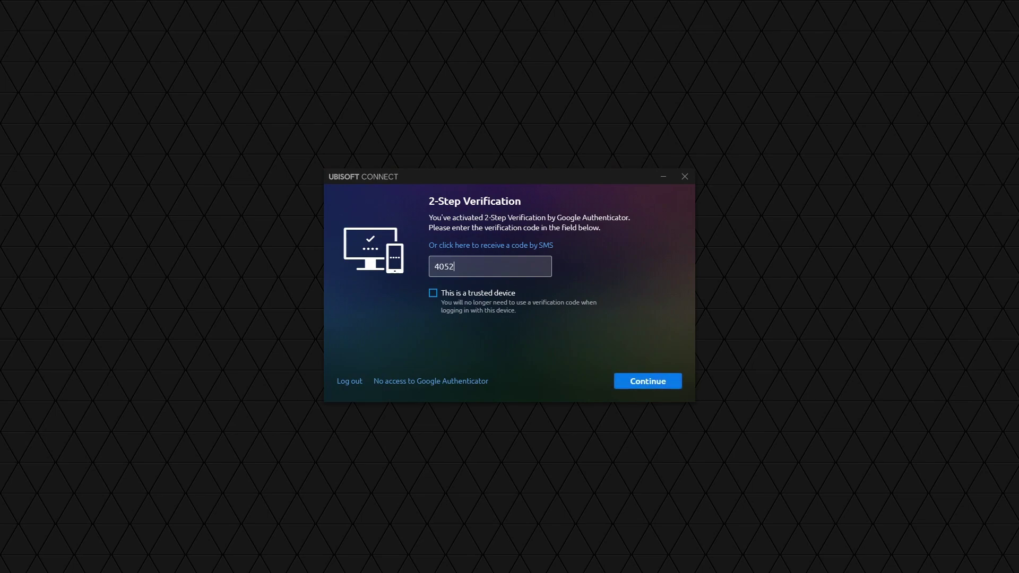
key(Return)
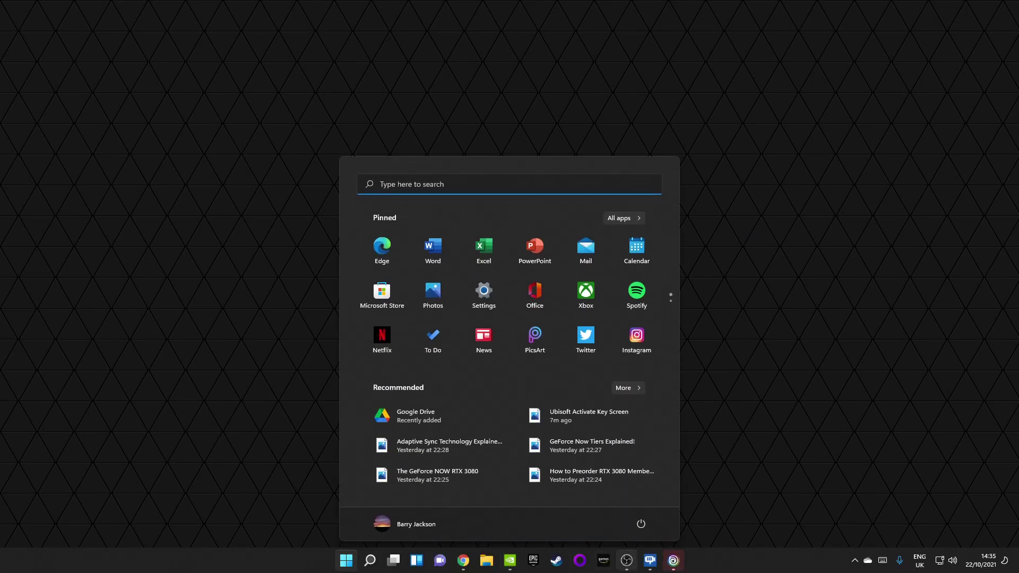
Bring up the Start menu and the GeForce NOW taskbar options to return to its window.
key(super)
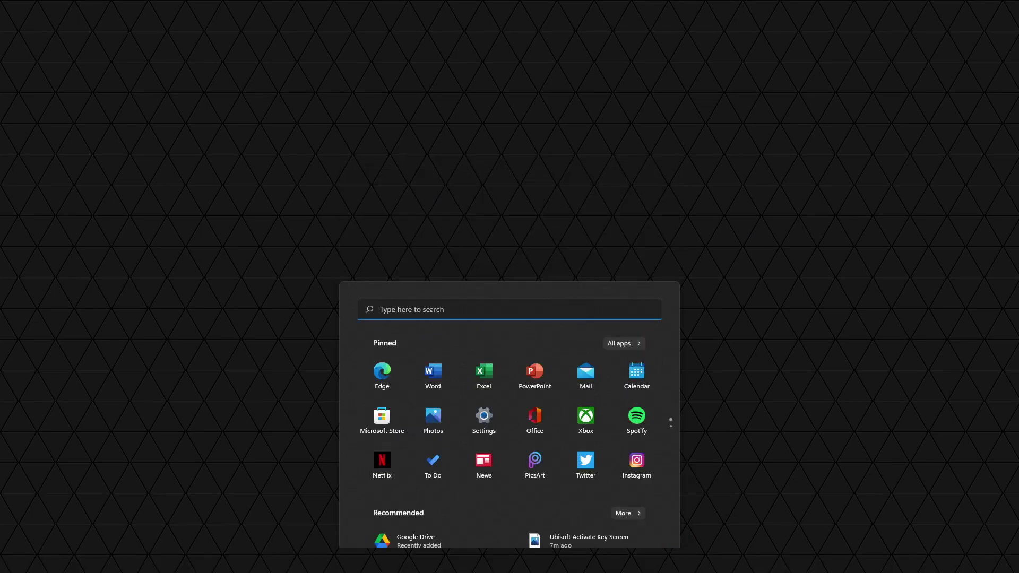
key(super)
right_click(510, 560)
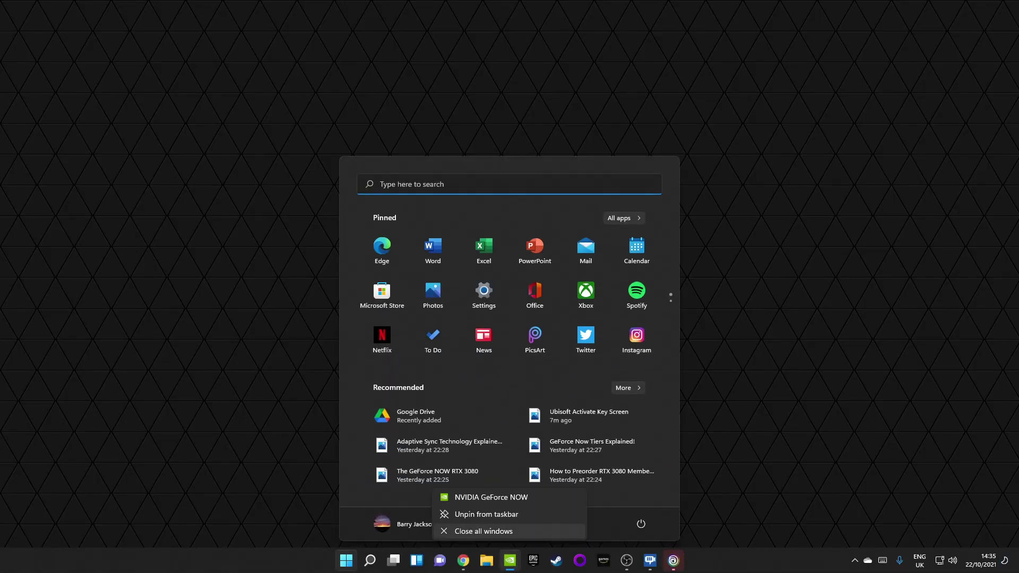
key(Escape)
key(super)
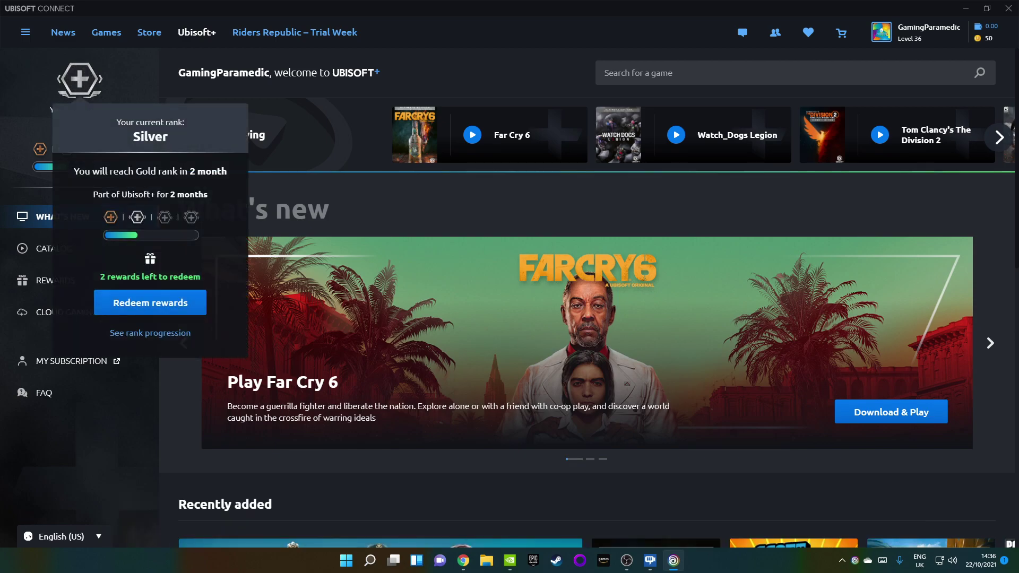
View the Riders Republic - Trial Week details from the Free games section of Ubisoft Connect's Games.
click(106, 32)
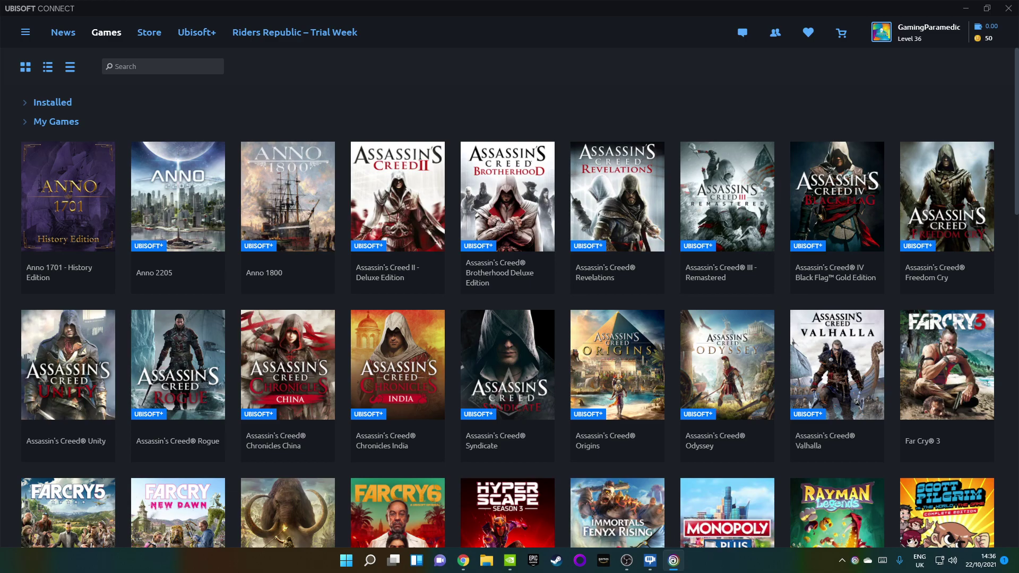
scroll(510, 315, down, 13)
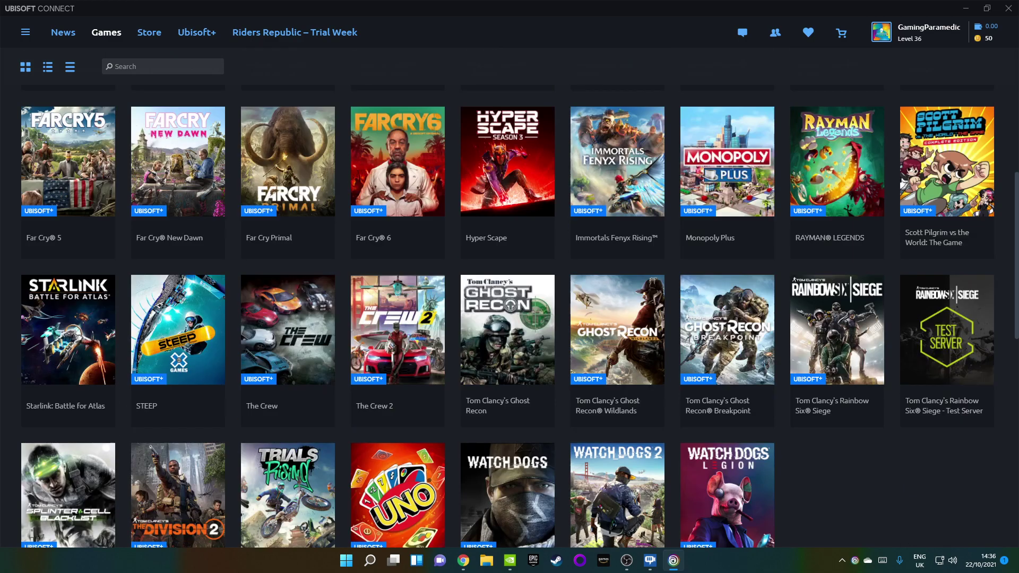
scroll(510, 316, down, 2)
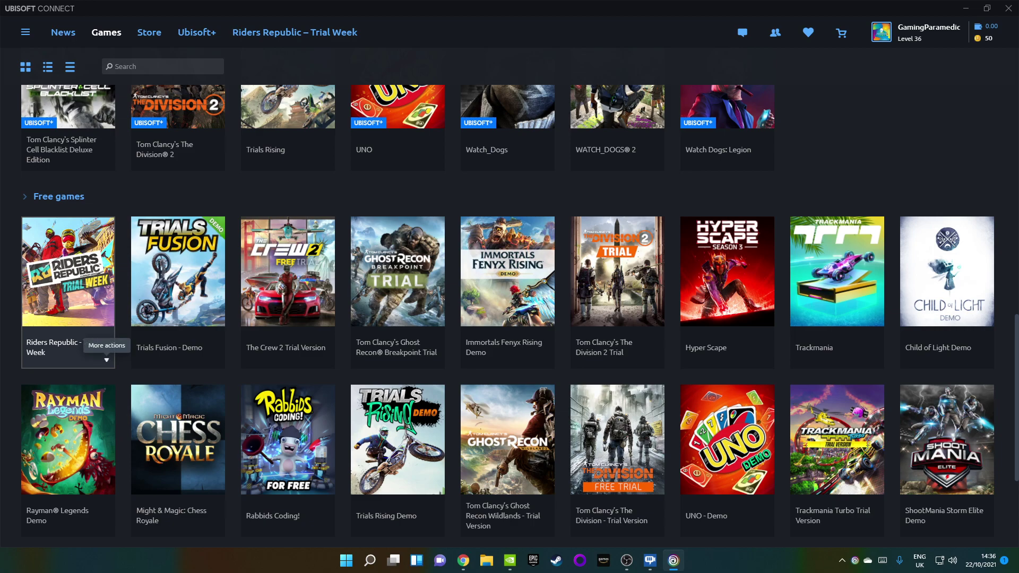
click(106, 360)
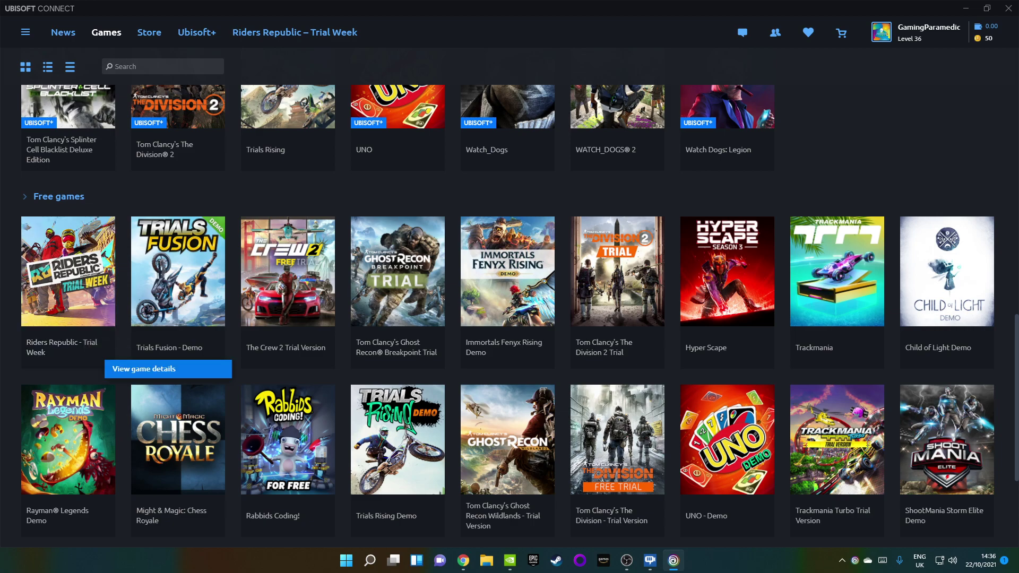
click(112, 368)
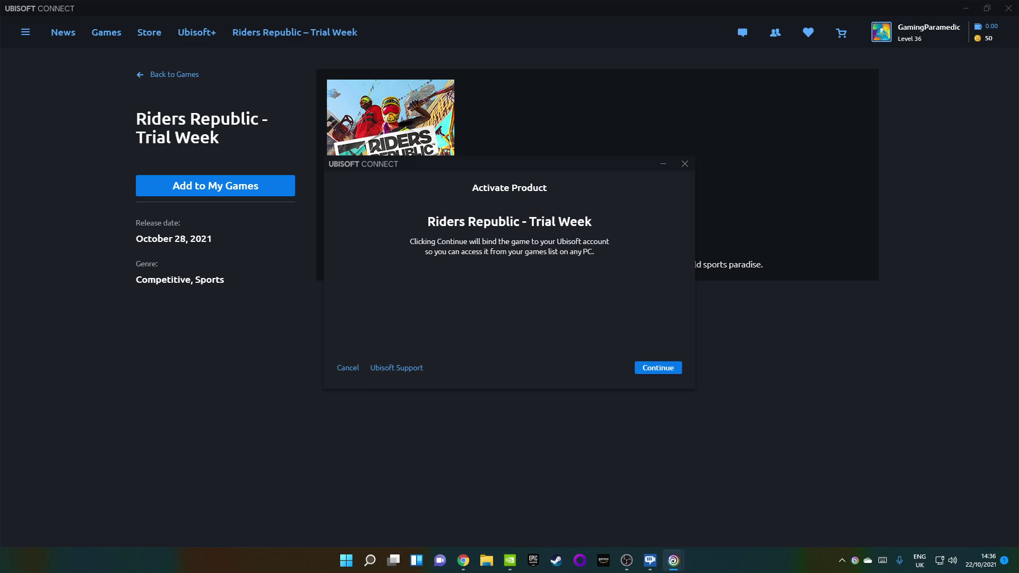
Add Riders Republic - Trial Week to My Games and confirm the product activation.
click(658, 368)
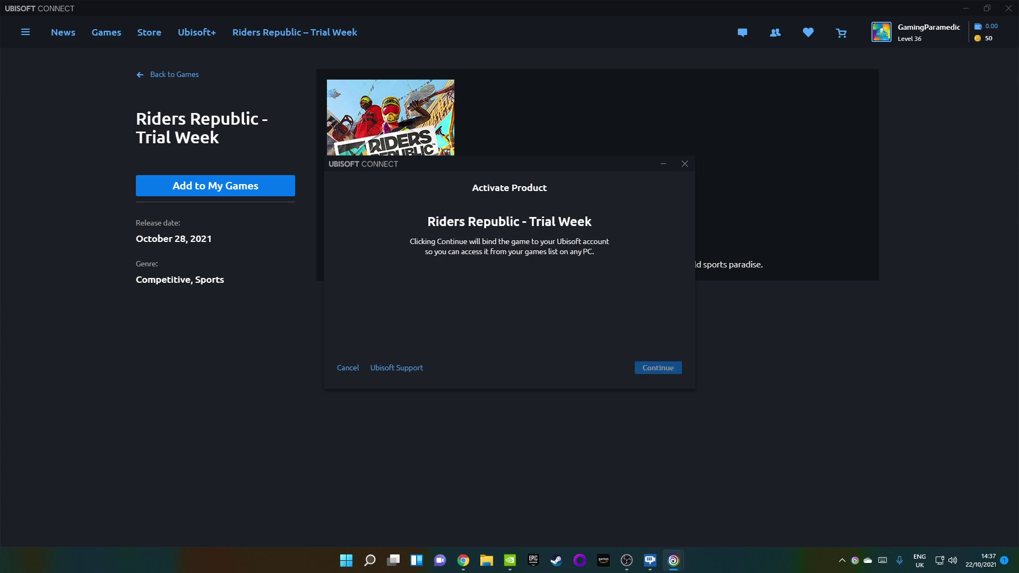
mouse_move(651, 560)
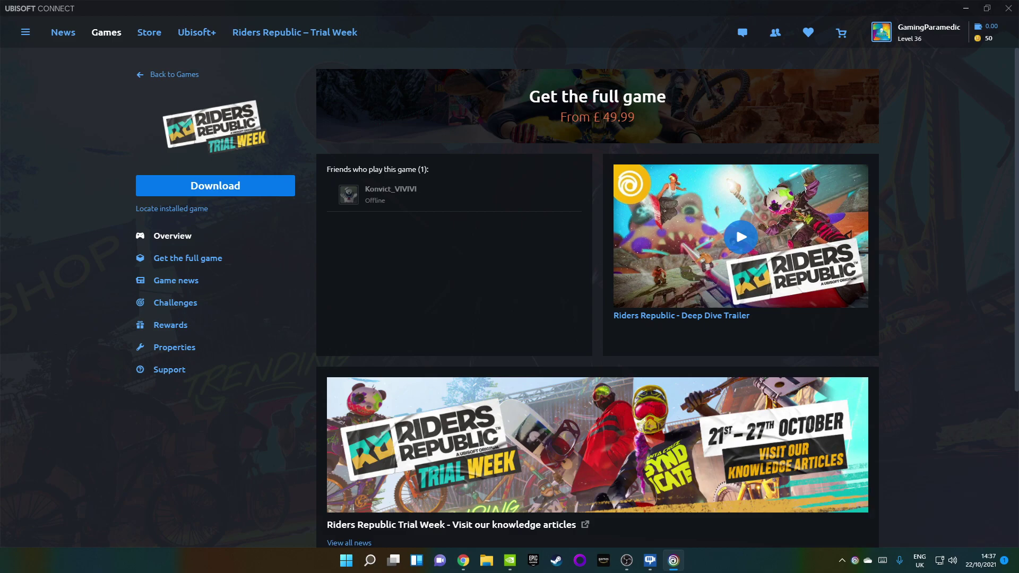
Switch back to GeForce NOW and relaunch Riders Republic.
key(alt+Tab)
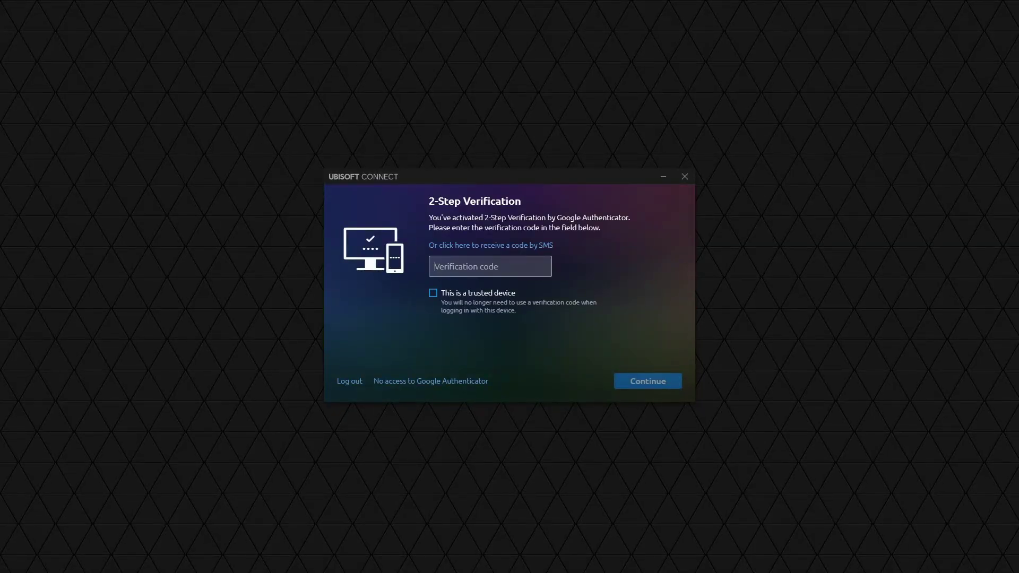
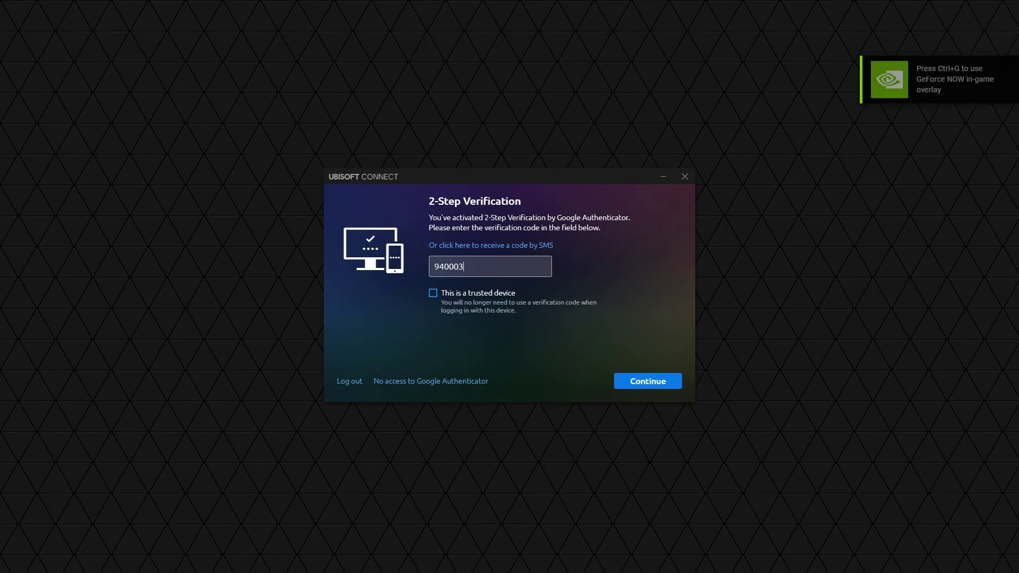
Submit the authenticator code and accept the EULA in the streamed Ubisoft Connect.
key(Return)
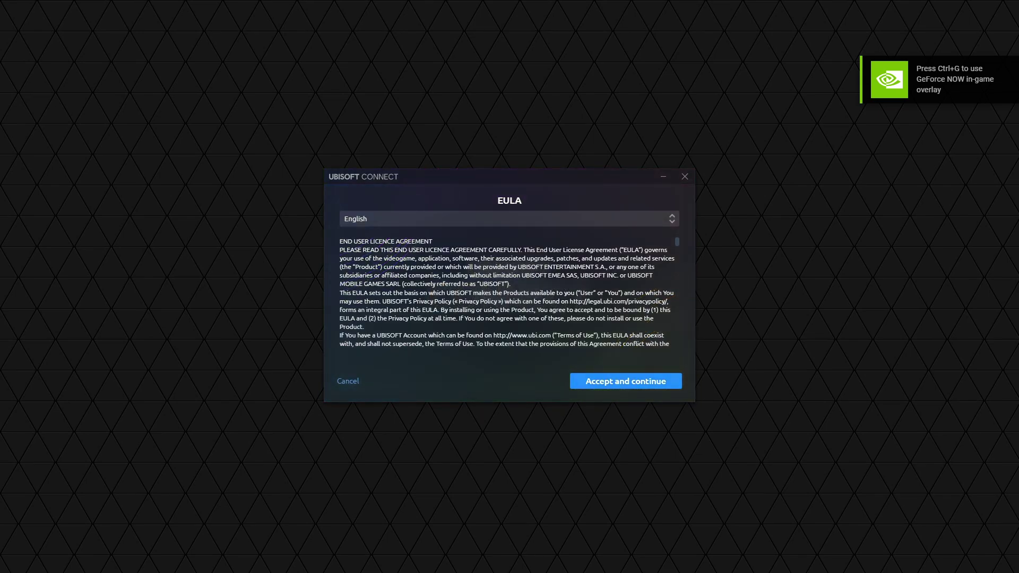
key(Return)
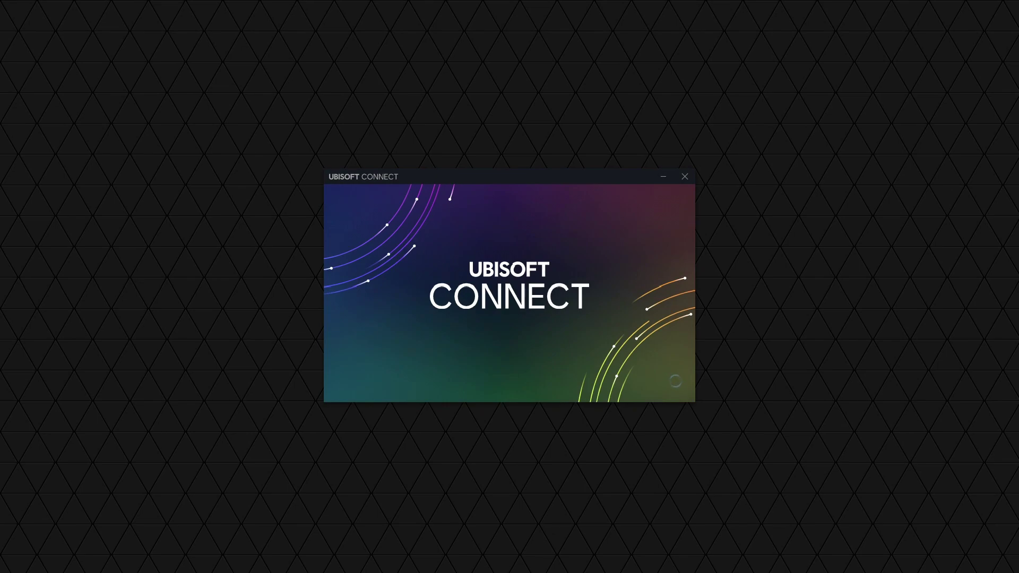